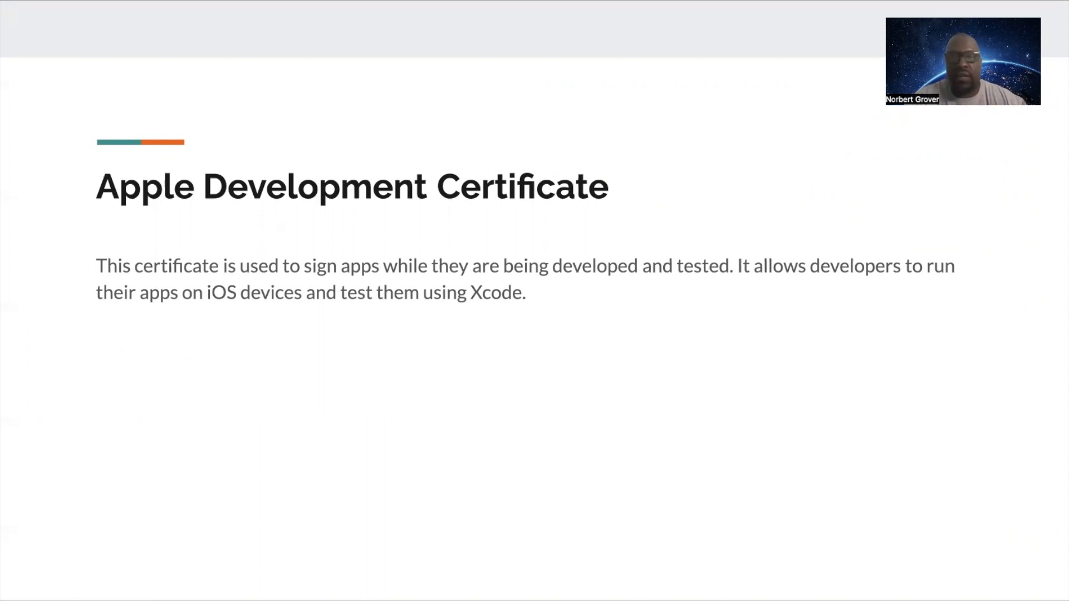
Step: Advance the presentation to the Apple Distribution Certificate slide and exit the slideshow
key(Right)
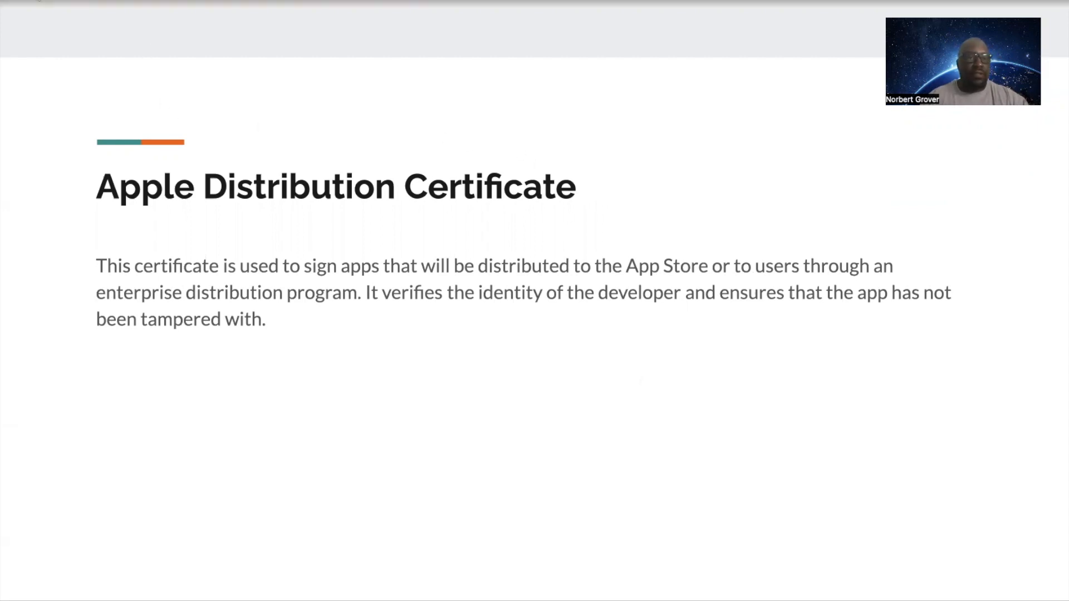
key(Escape)
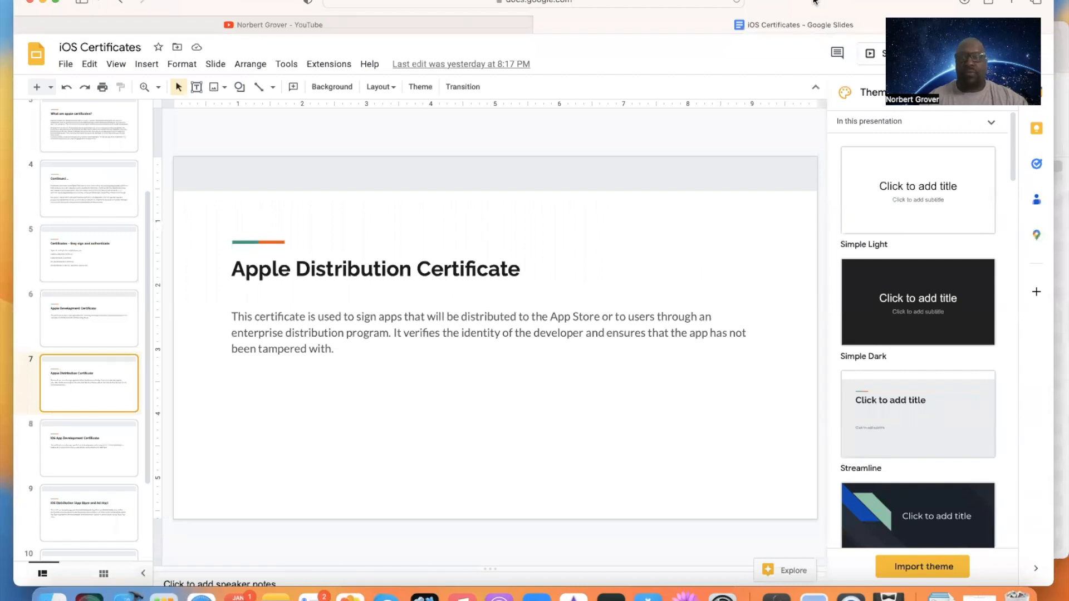
Step: Open the Apple Developer website, developer.apple.com, in a new browser tab and reposition the browser window
drag(814, 2, 713, 114)
click(875, 117)
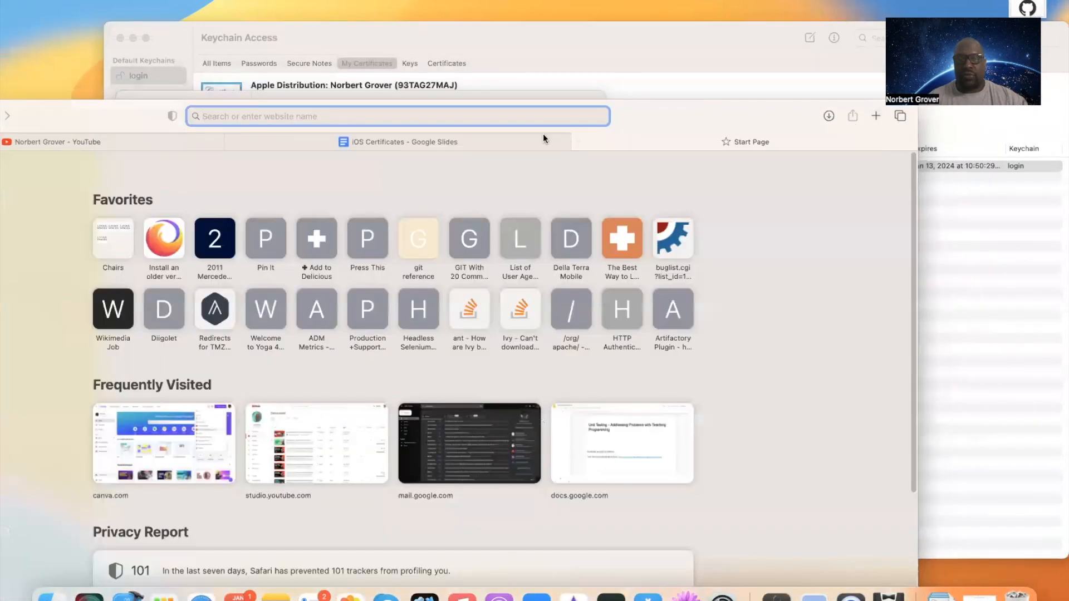
text(decve)
key(BackSpace)
key(BackSpace)
key(BackSpace)
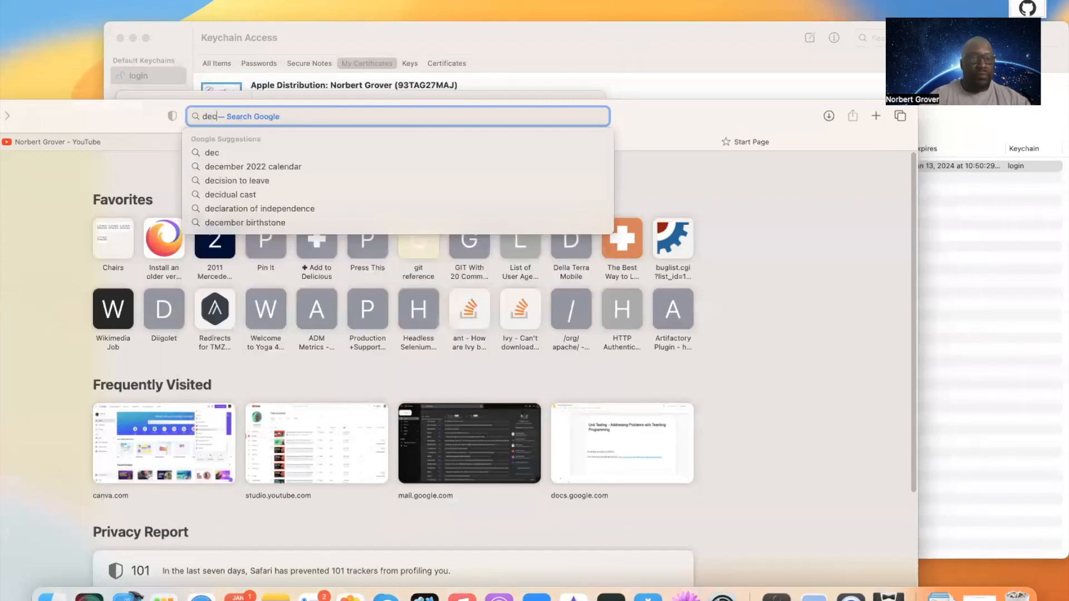
text(veloper.apple.com)
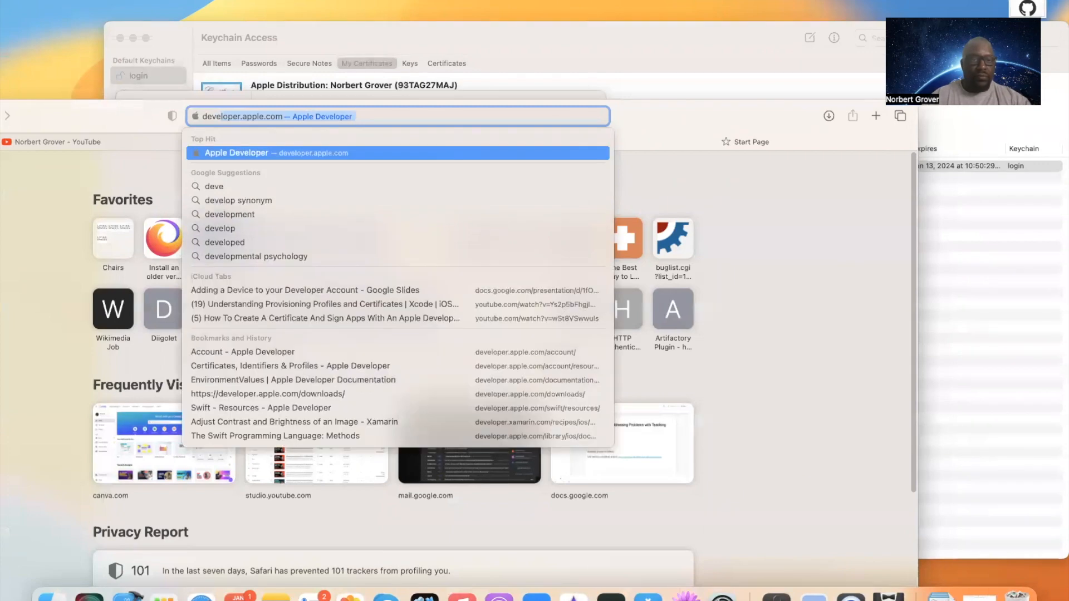
key(Return)
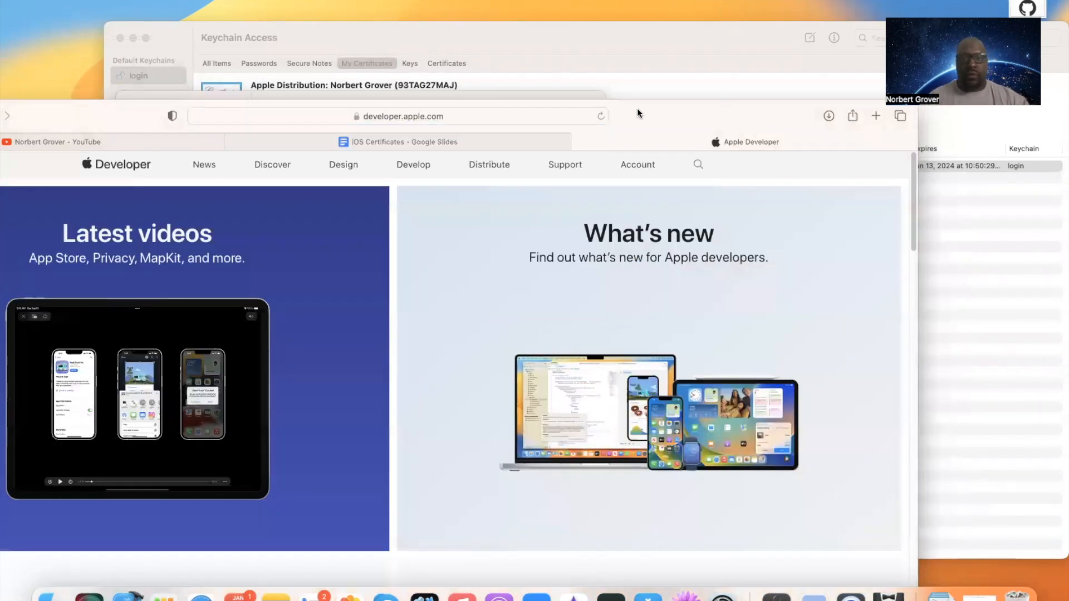
drag(637, 109, 770, 0)
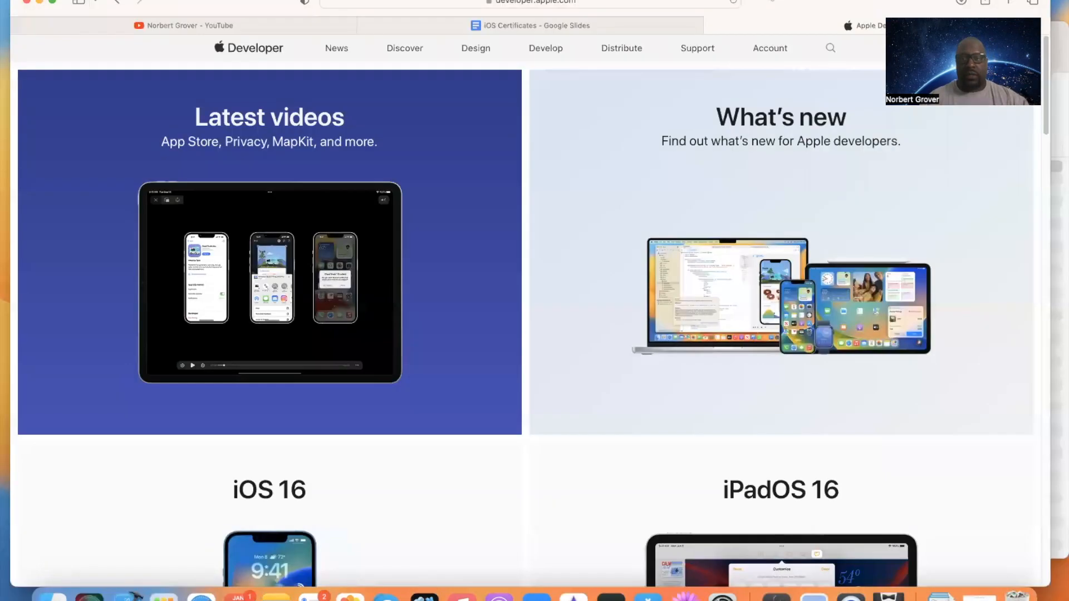
Step: Open the developer account's Certificates list and start creating a new certificate
click(769, 49)
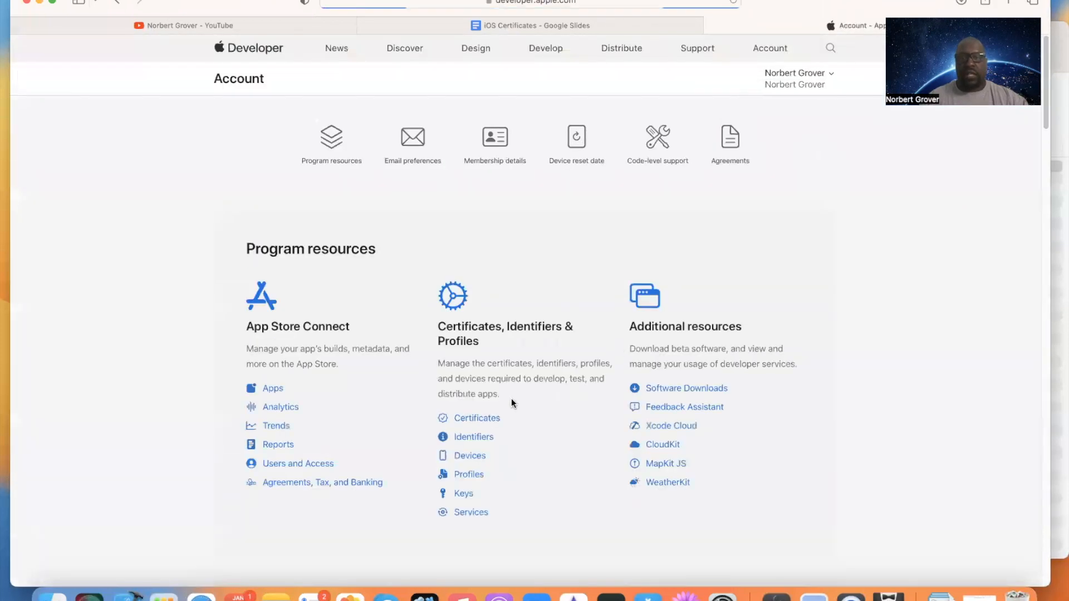
click(481, 422)
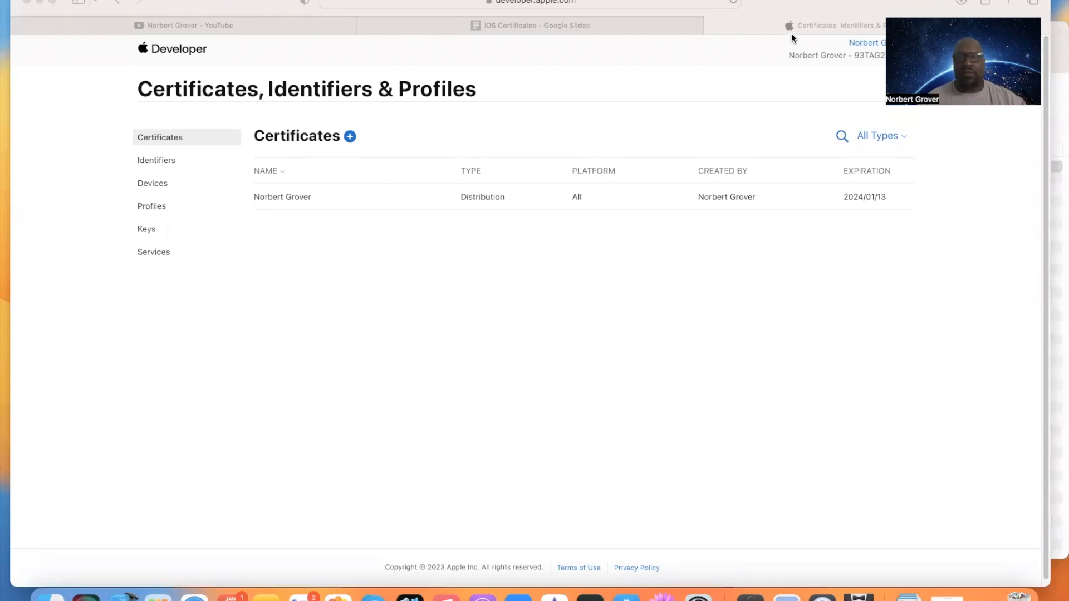
click(349, 136)
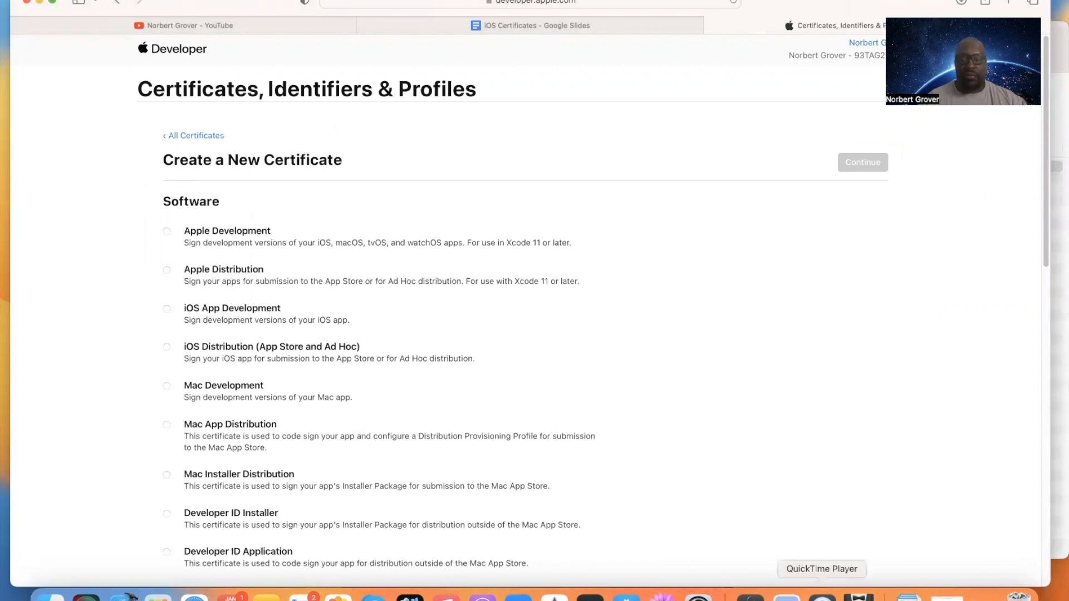
Step: Check the existing certificates in Keychain Access, return to the browser and continue with the Apple Development certificate type
click(749, 594)
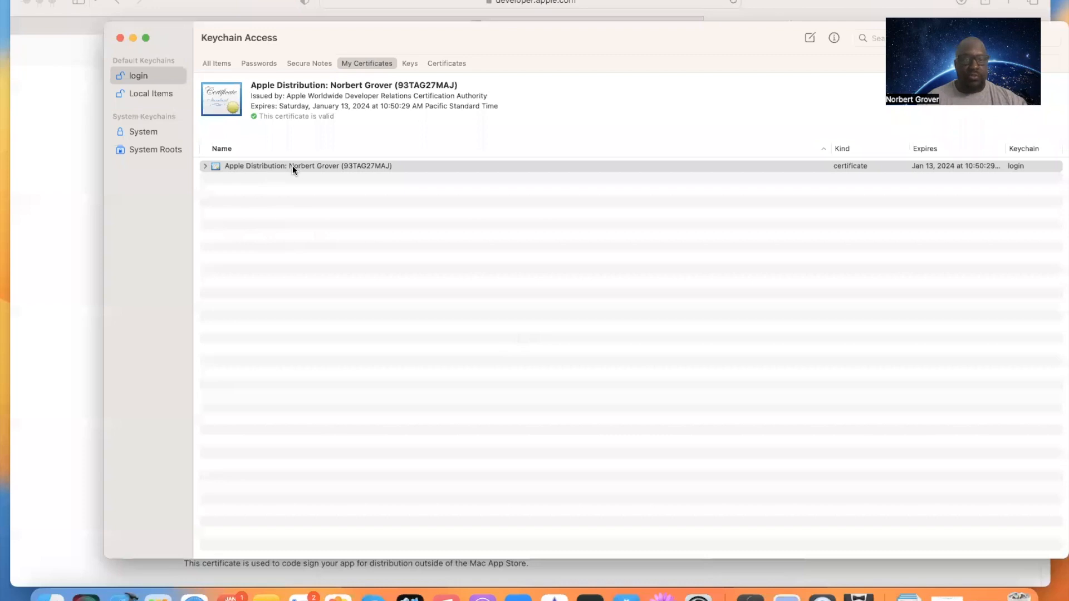
click(210, 1)
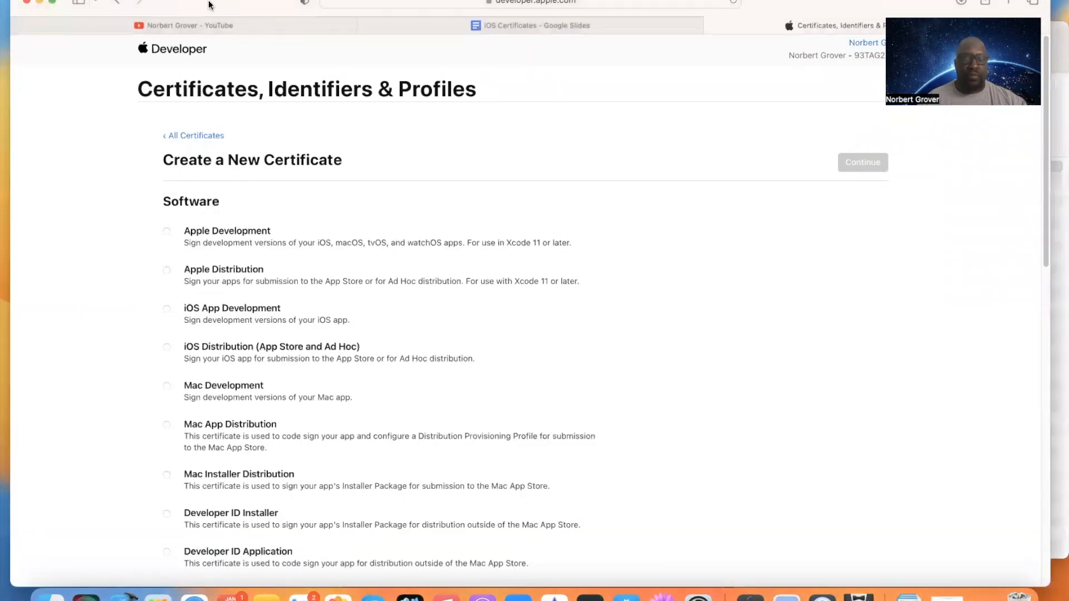
click(167, 232)
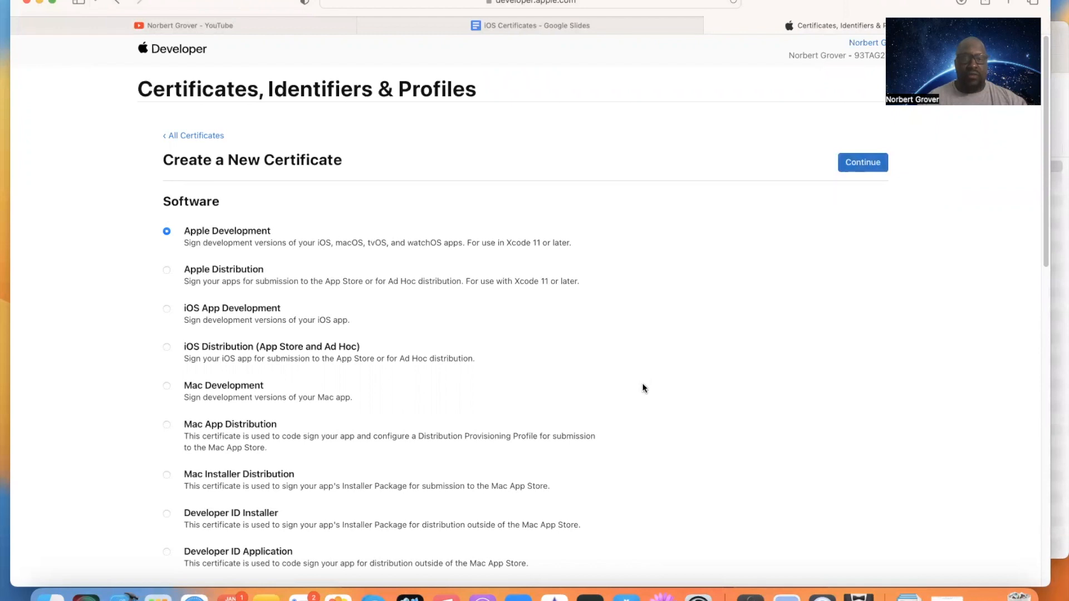
click(874, 168)
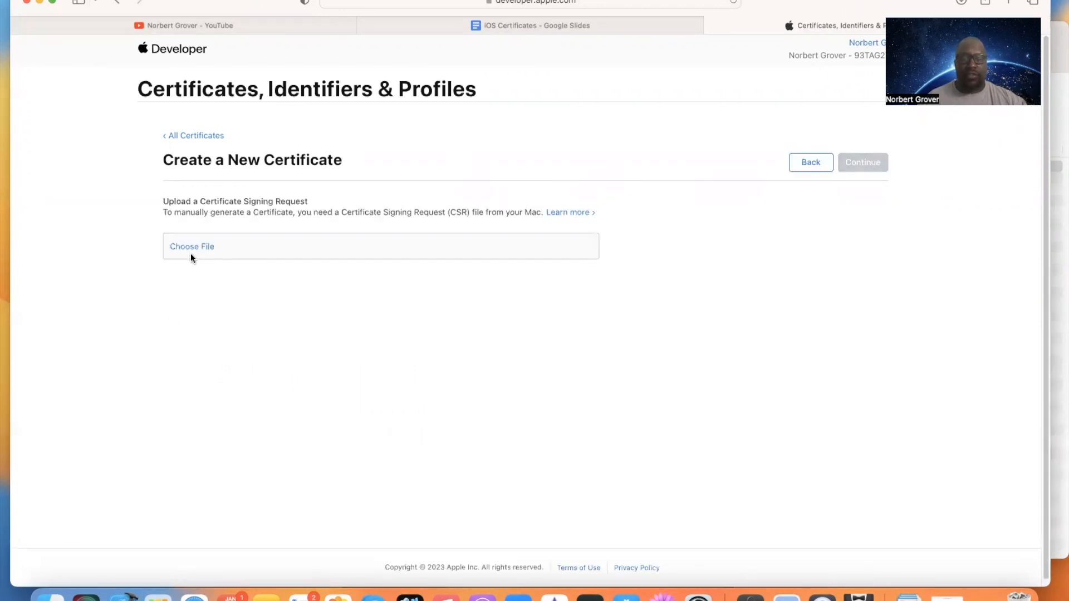
Step: In Keychain Access, request a certificate from a certificate authority, saved to the Desktop as CertificateSigningRequest.certSigningRequest, and show the file in Finder
click(750, 596)
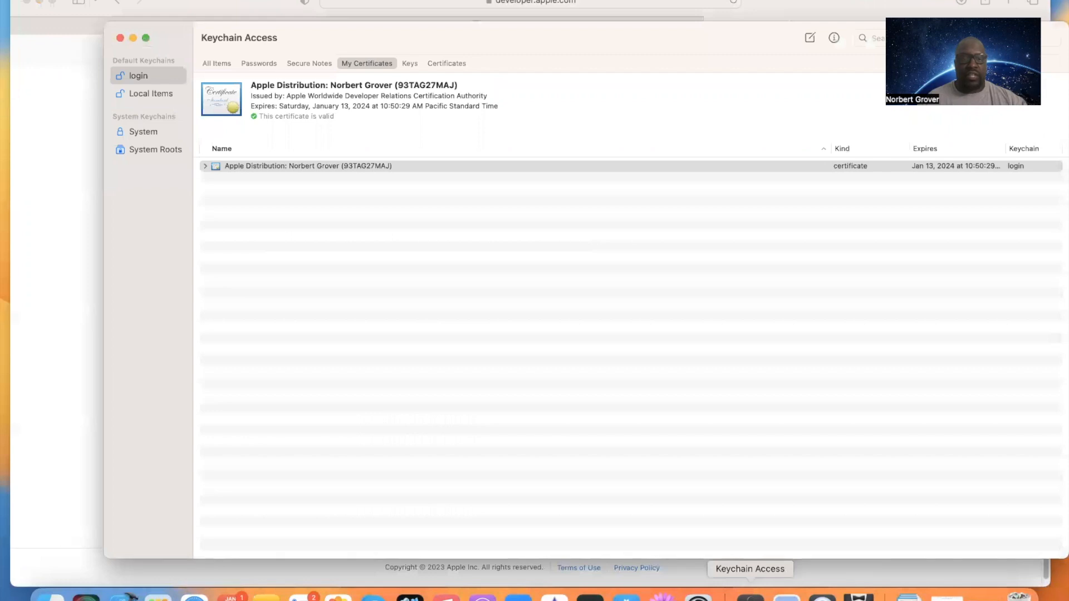
click(71, 2)
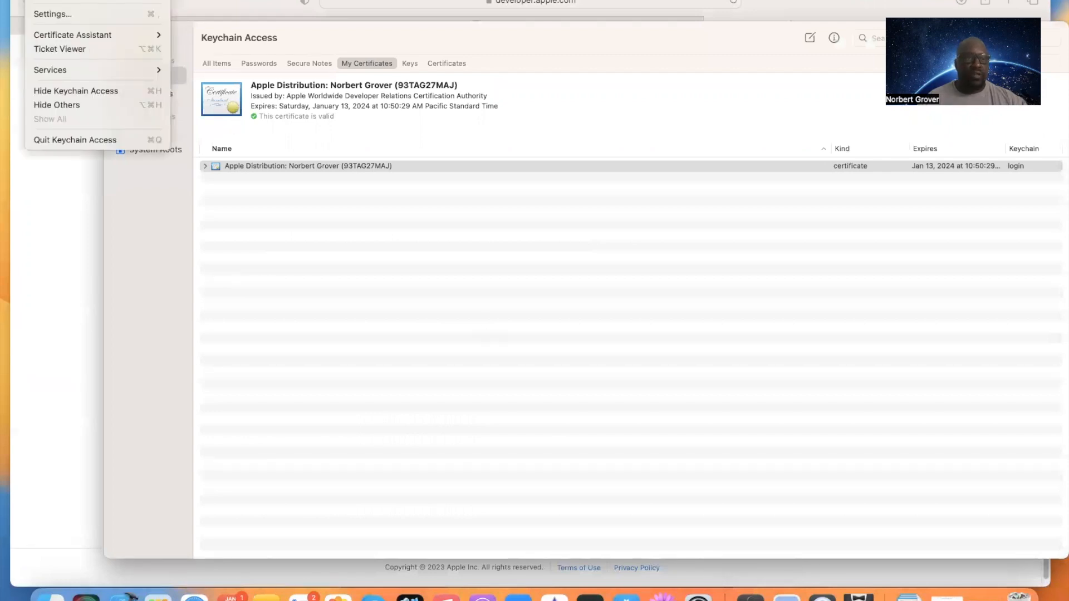
mouse_move(68, 32)
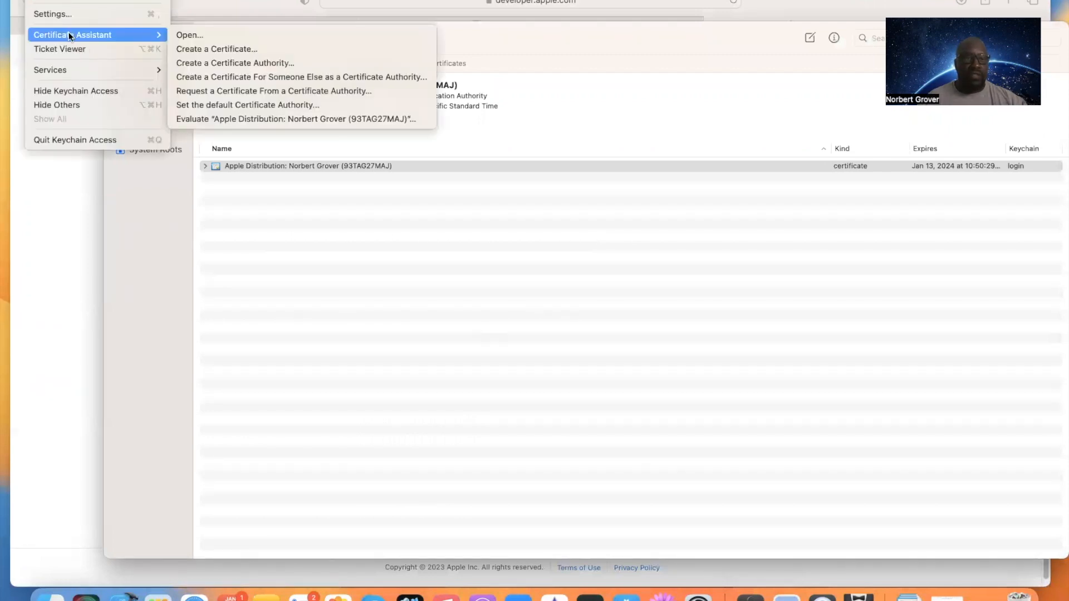
click(232, 91)
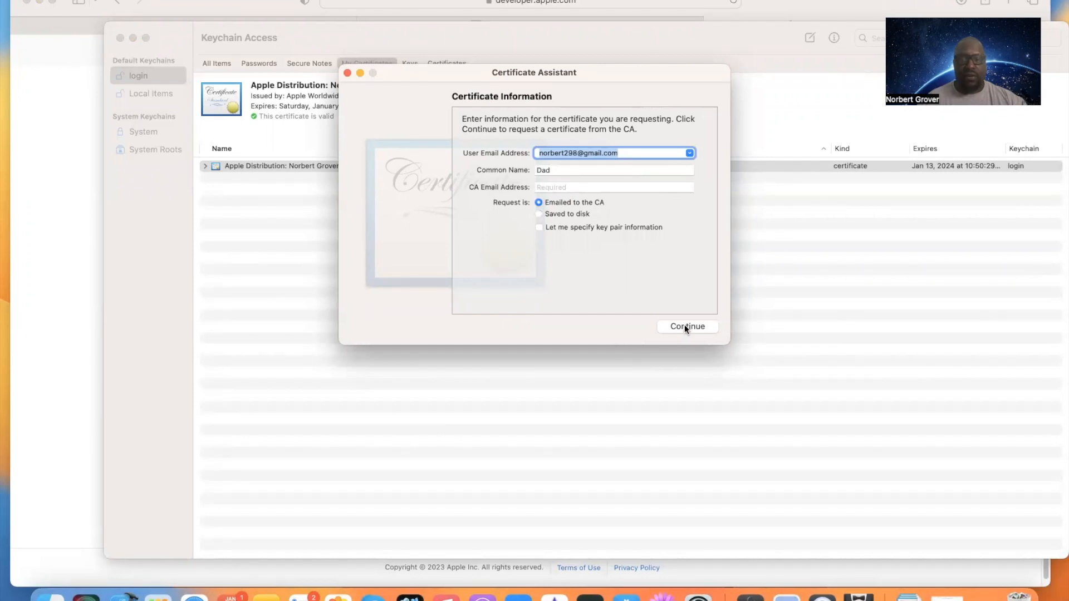
click(538, 214)
click(703, 325)
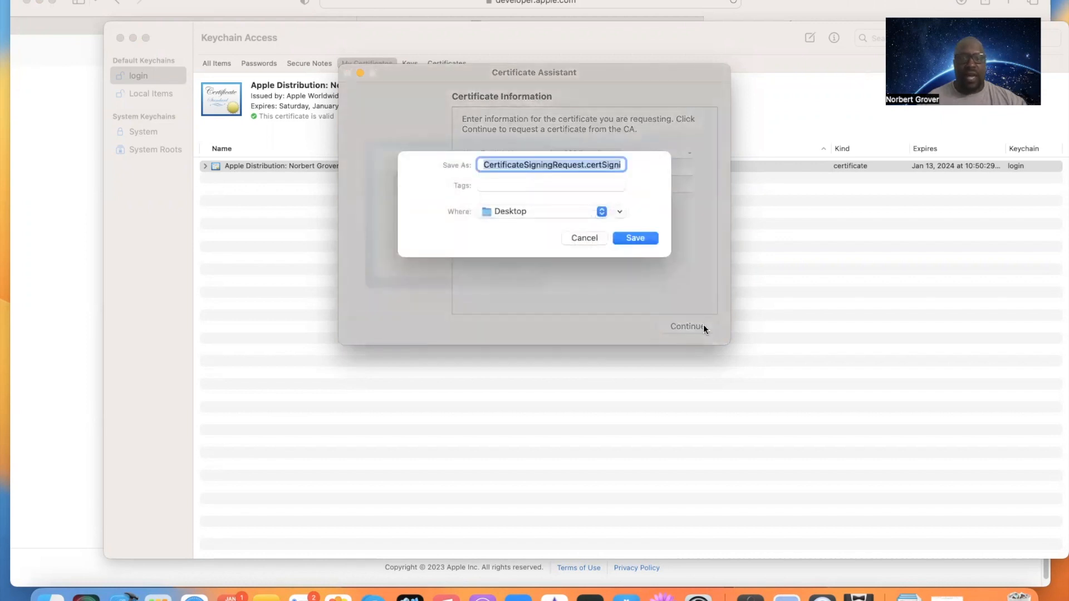
click(644, 238)
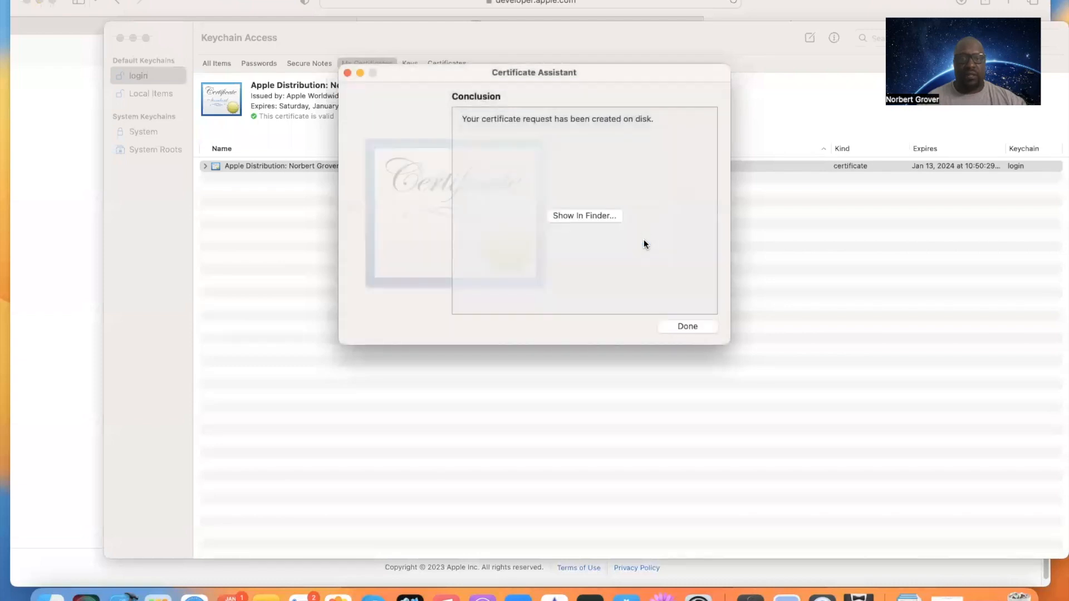
click(603, 216)
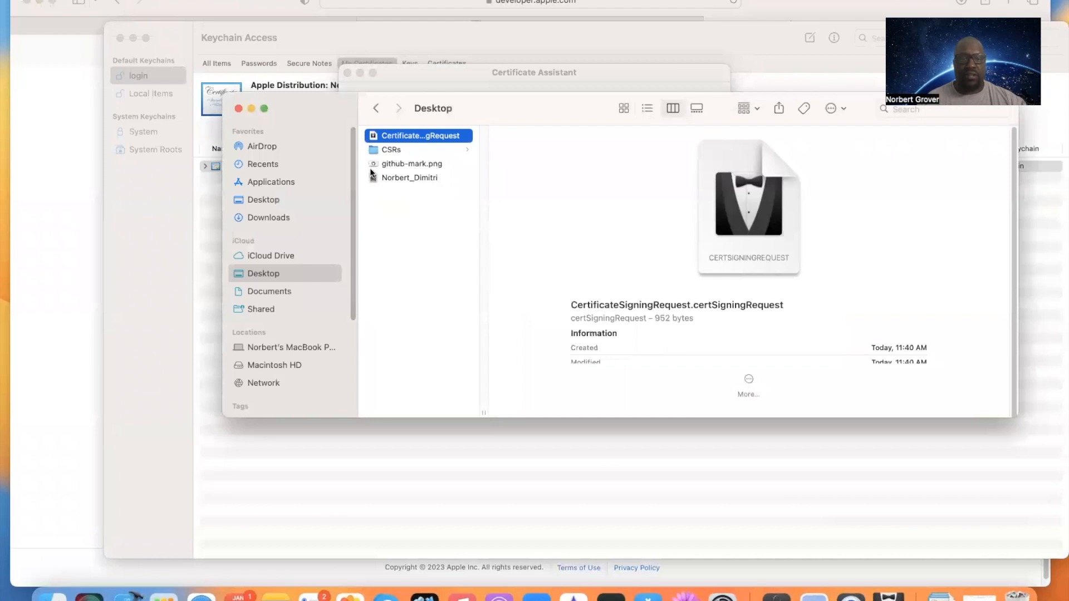
Step: Return to the browser and submit CertificateSigningRequest.certSigningRequest from the Desktop as the new certificate's signing request
click(174, 29)
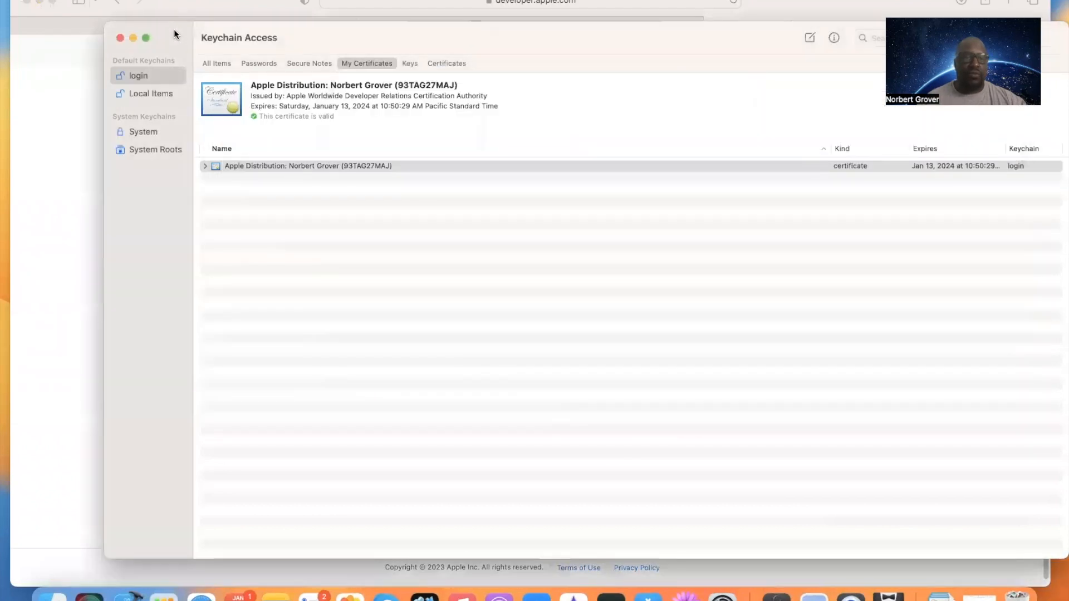
click(234, 5)
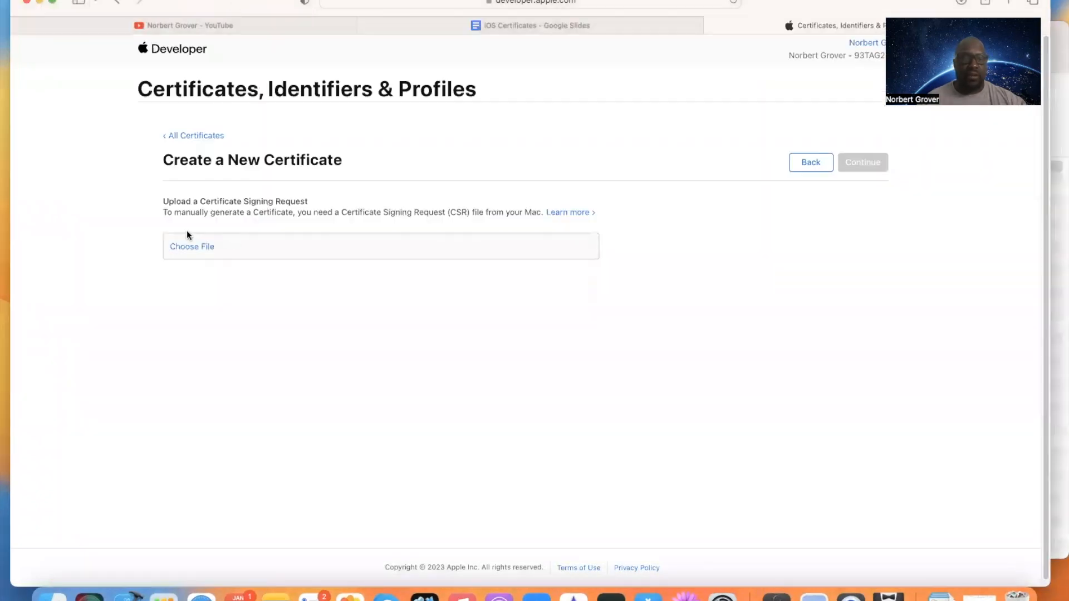
click(196, 245)
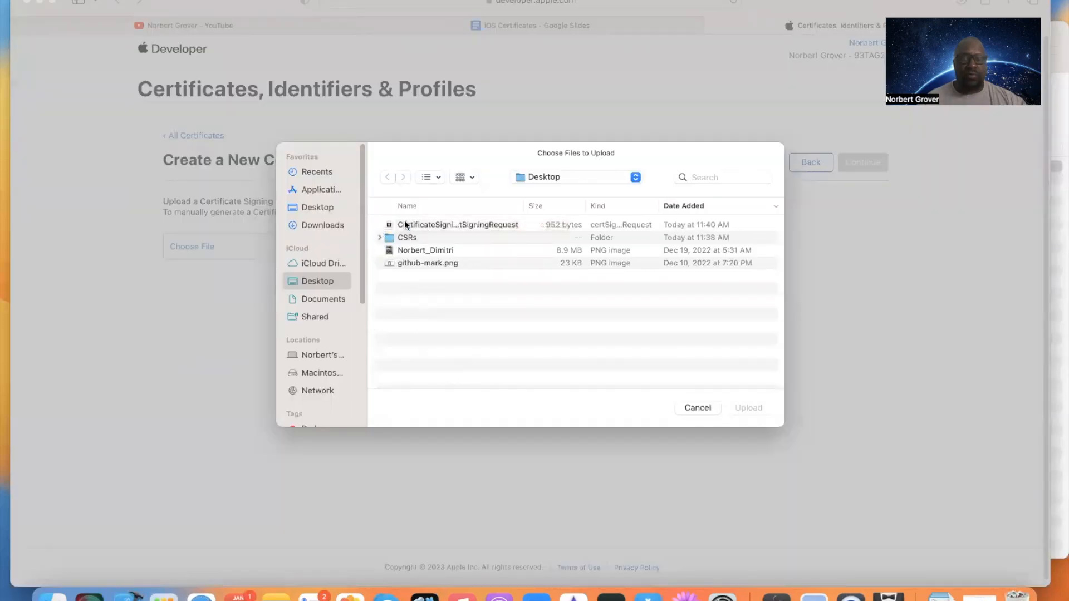
click(413, 225)
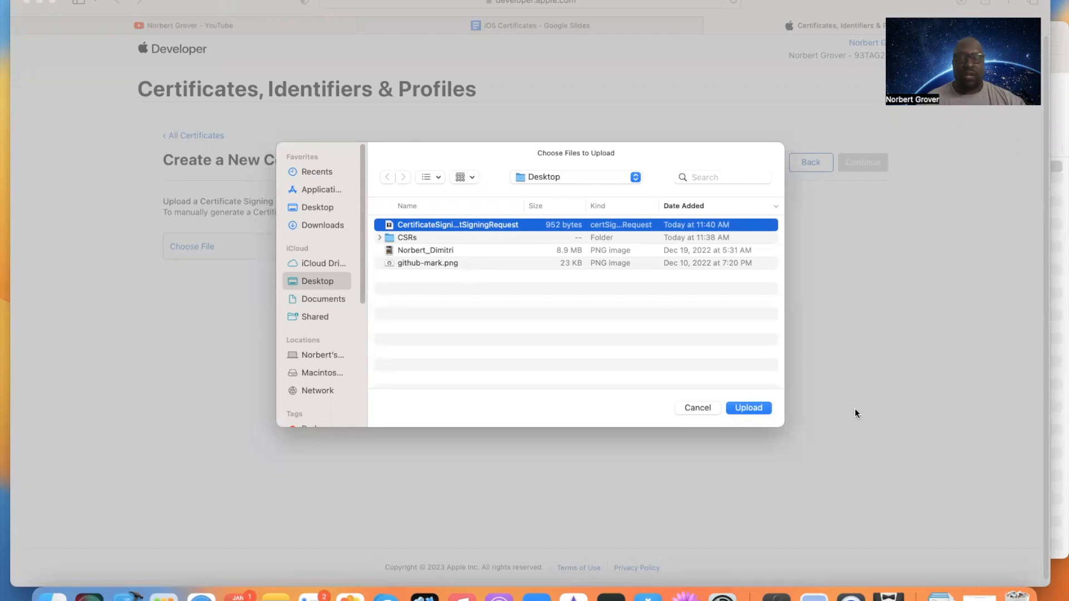
click(748, 408)
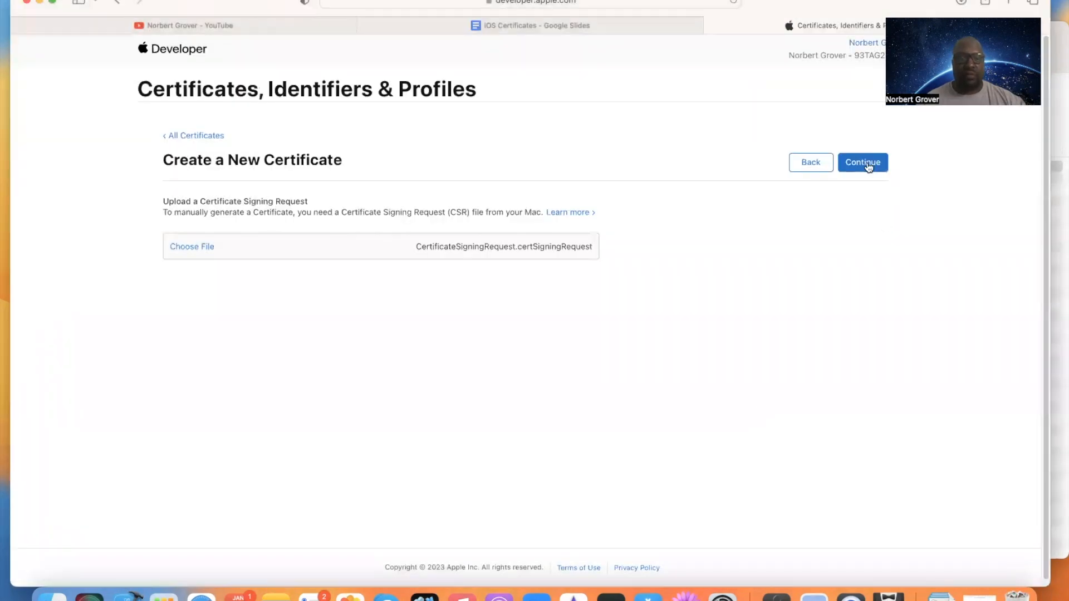
click(869, 165)
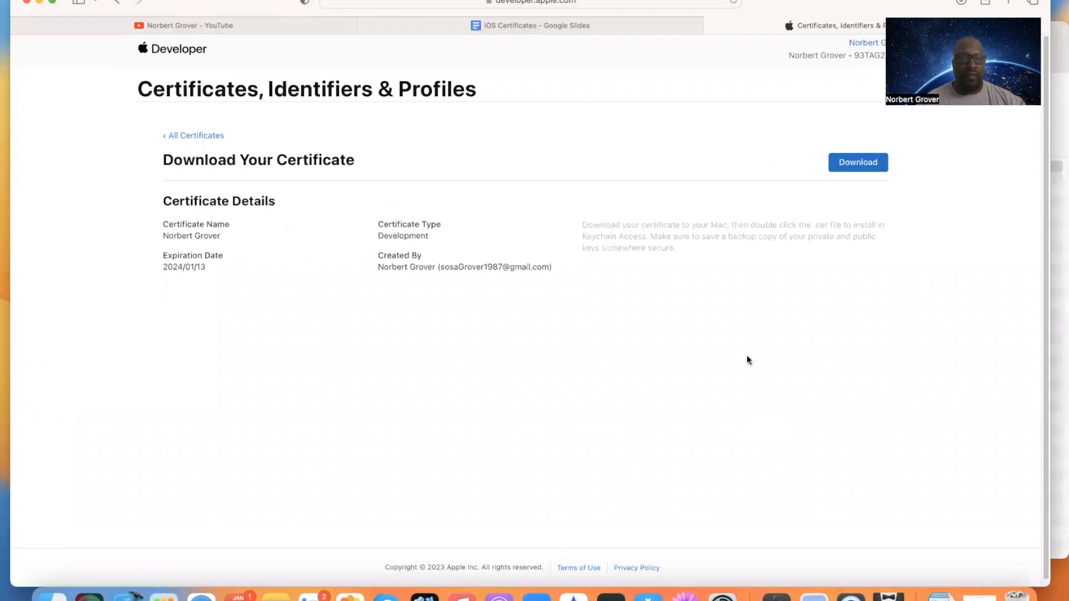
Step: Download the Apple Development certificate and open the downloaded file to install it in Keychain Access
click(867, 163)
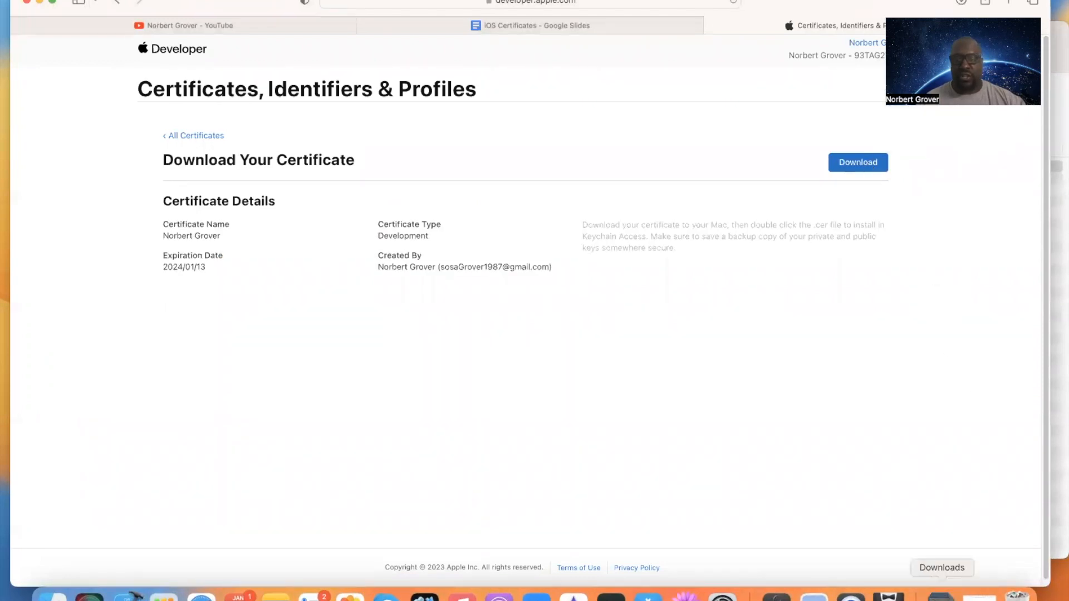
click(947, 599)
click(943, 557)
click(943, 556)
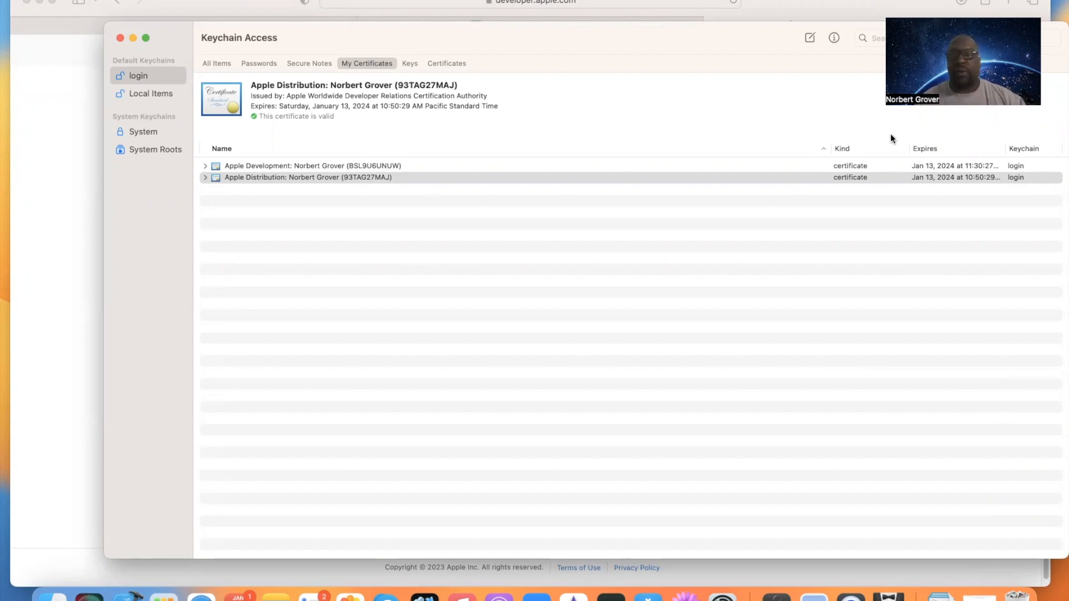
Step: Move the Expires column before Kind and reverse the certificate list's sort order by name
drag(909, 146, 883, 145)
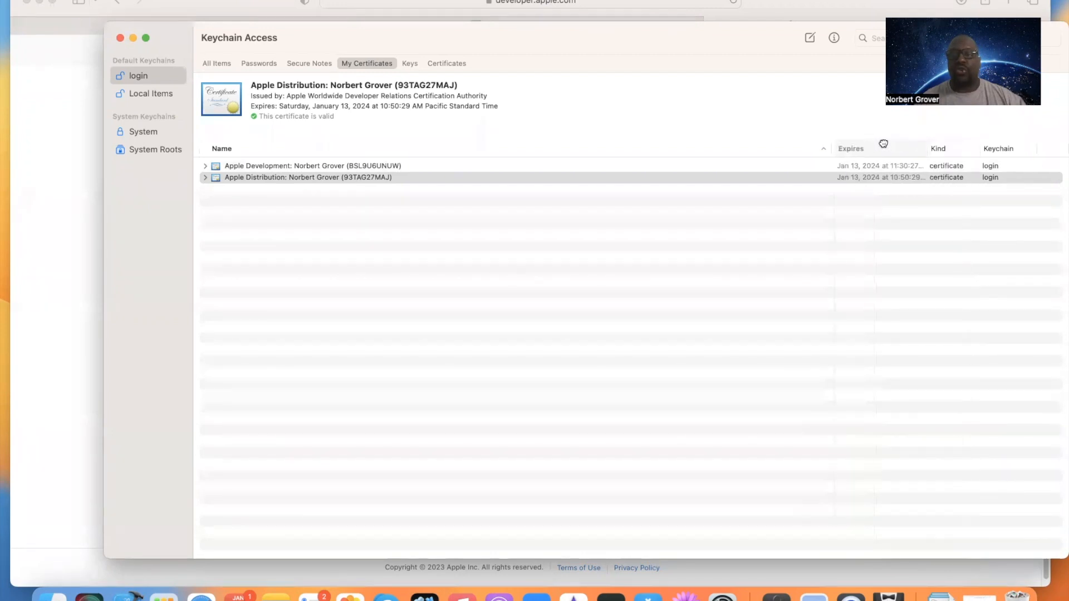
click(716, 152)
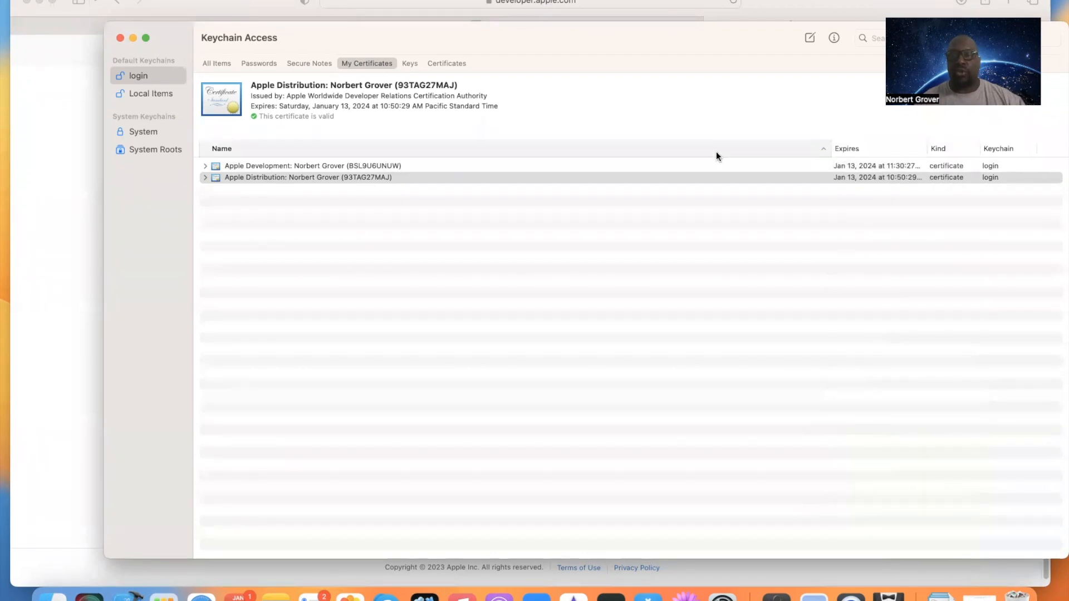
Step: Narrow the Name column and widen the Expires and Kind columns to show the full expiration dates
double_click(831, 148)
drag(725, 148, 898, 156)
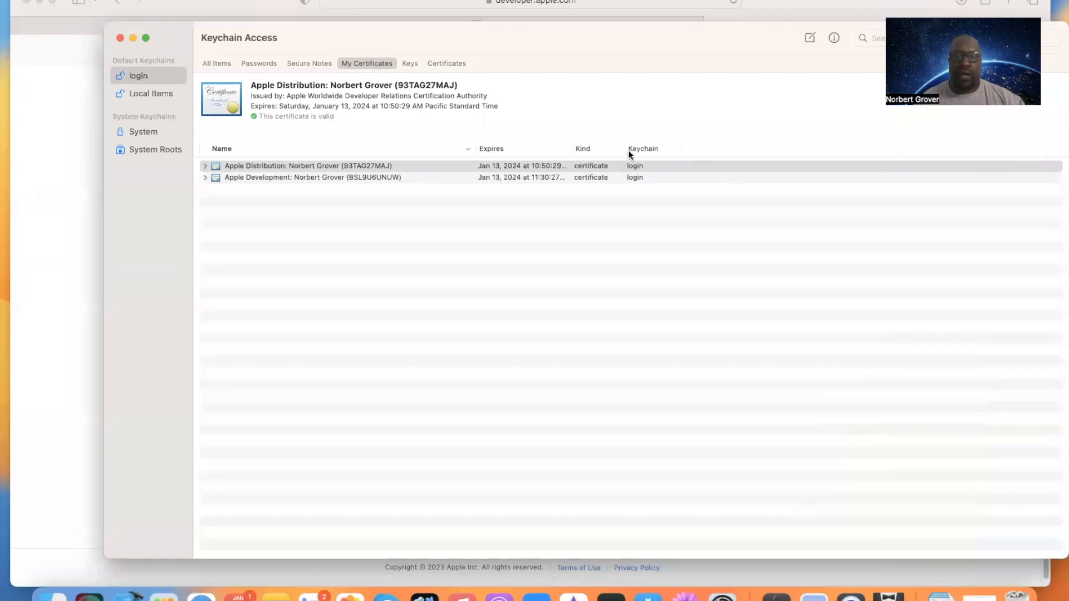
drag(624, 150, 722, 148)
drag(572, 147, 643, 148)
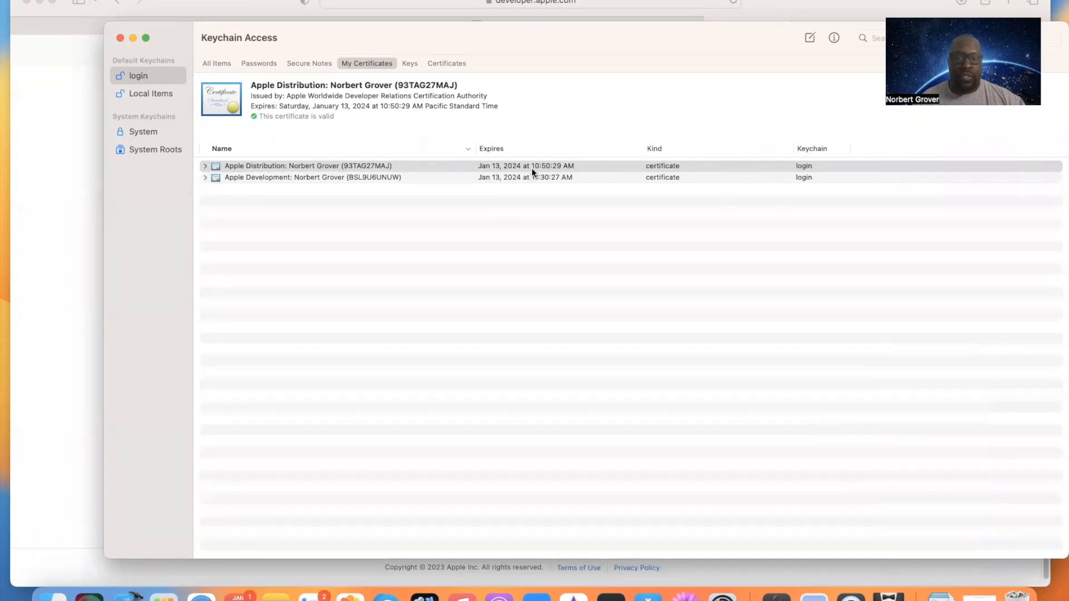